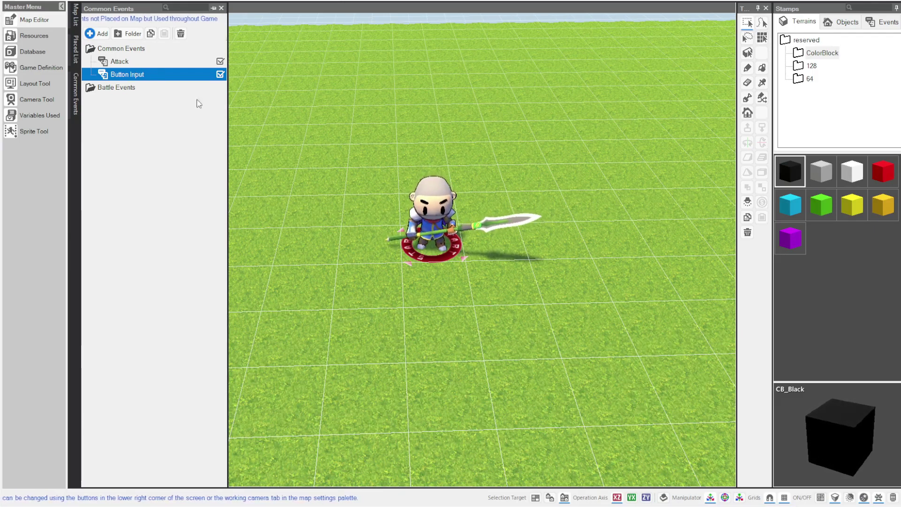
# - Delete the command that turns the Attacking switch on from the Button Input common event and save the event
pyautogui.click(120, 61)
pyautogui.click(121, 71)
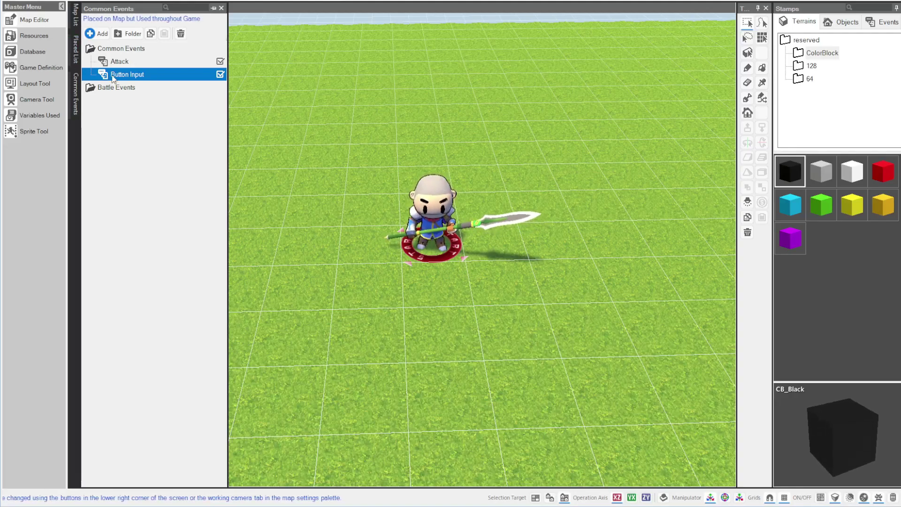
pyautogui.doubleClick(122, 75)
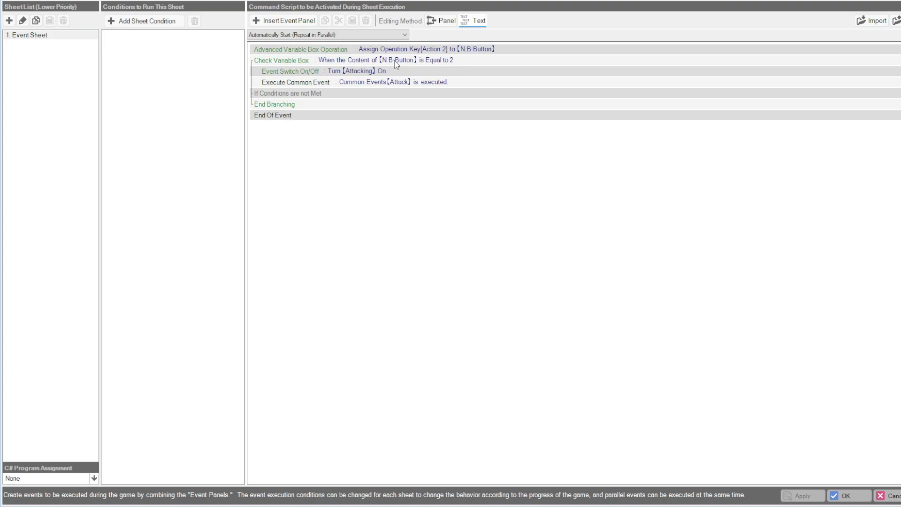
pyautogui.click(368, 70)
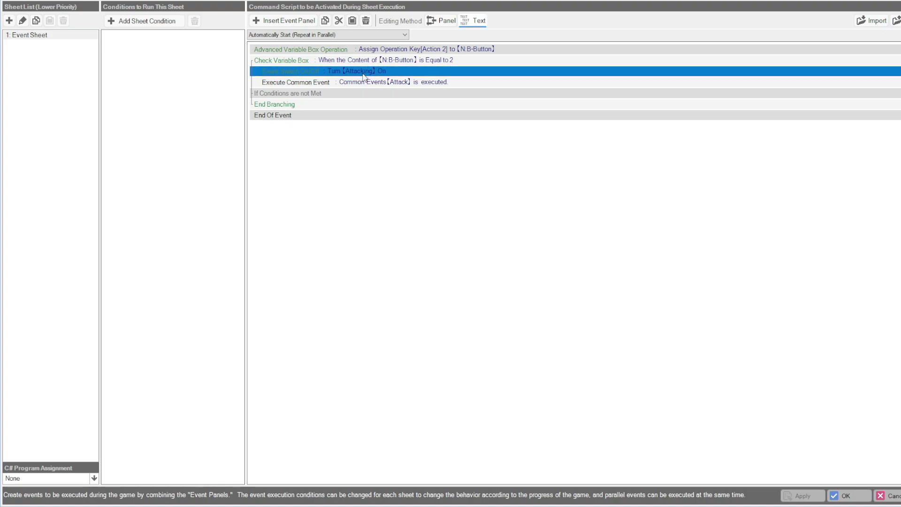
pyautogui.press('Delete')
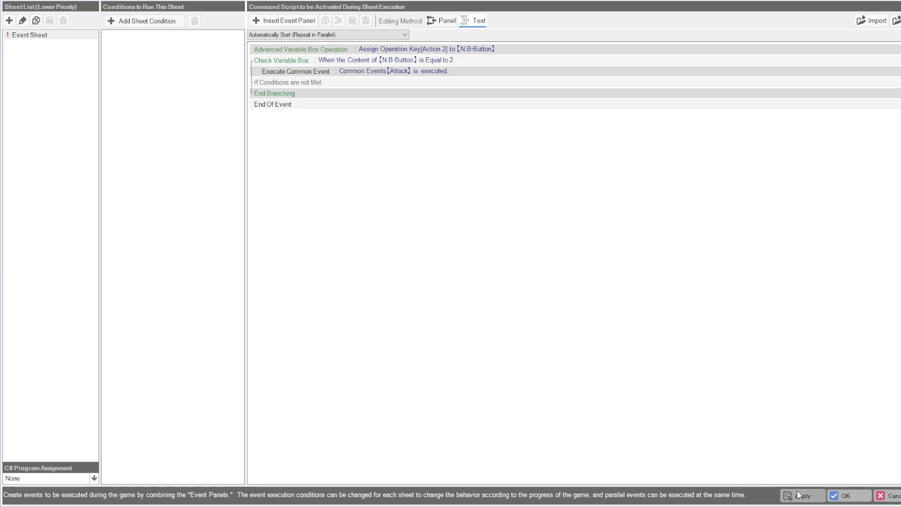
pyautogui.click(845, 495)
# - Examine the motion and wait commands of the Attack common event and the Attack frame range in the Lunk motion set
pyautogui.click(125, 63)
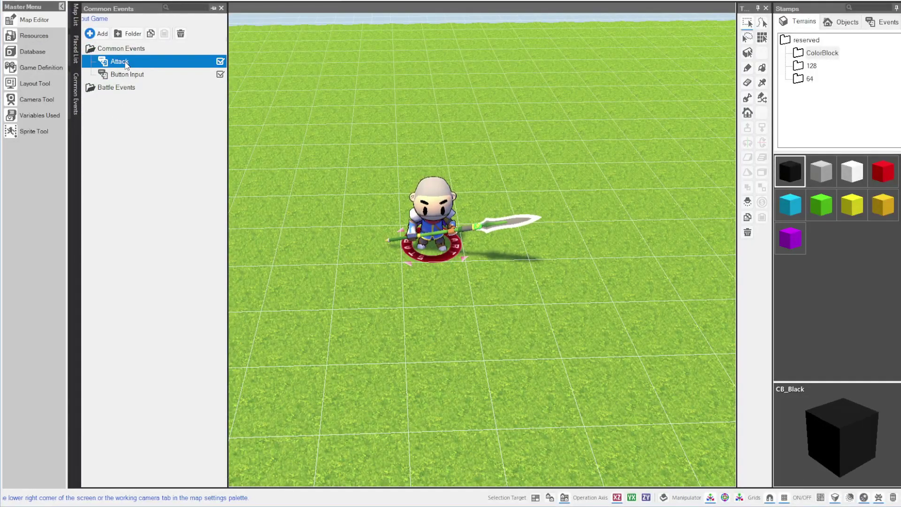
pyautogui.doubleClick(126, 64)
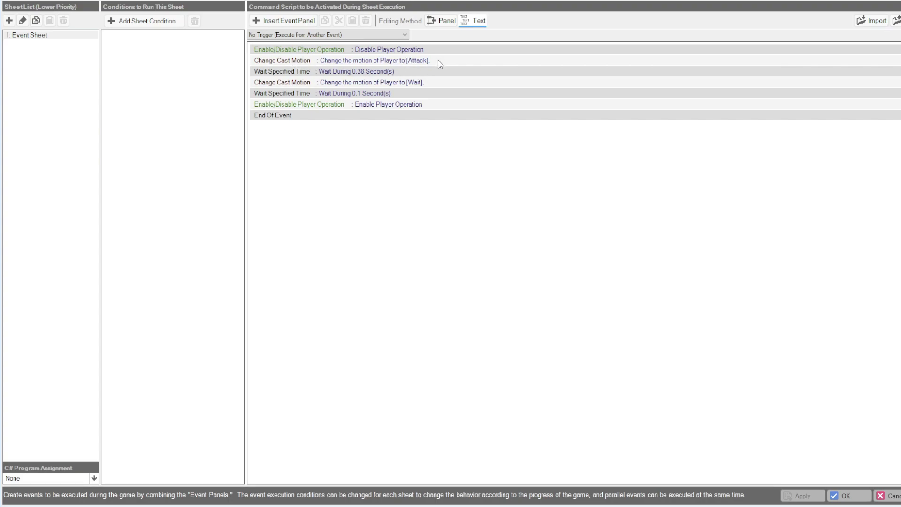
pyautogui.doubleClick(413, 61)
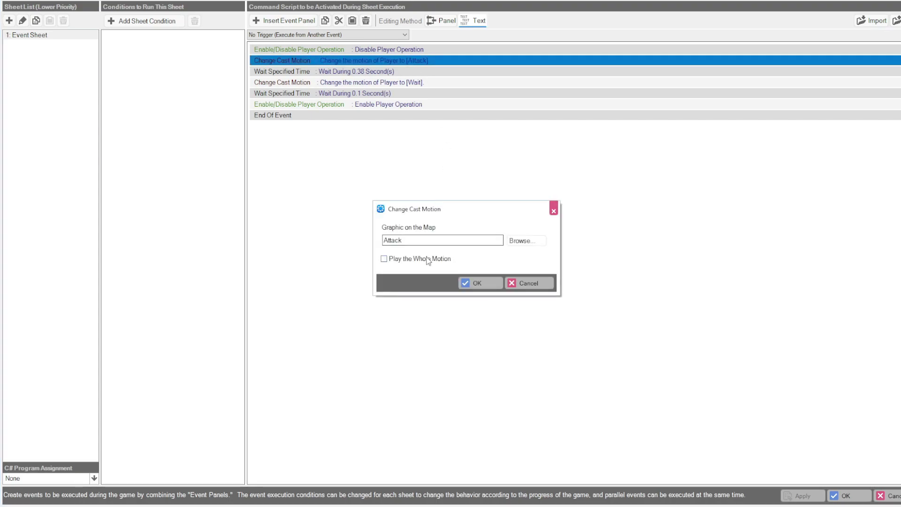
pyautogui.click(474, 283)
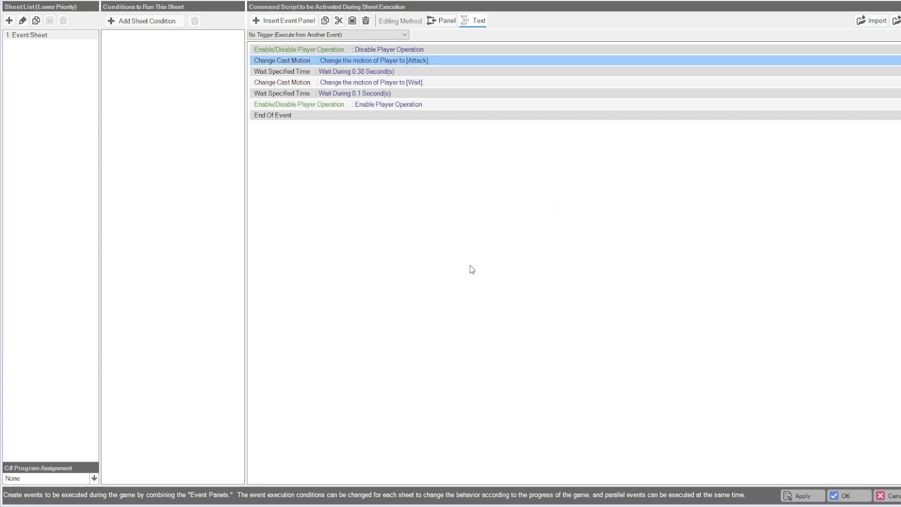
pyautogui.click(381, 72)
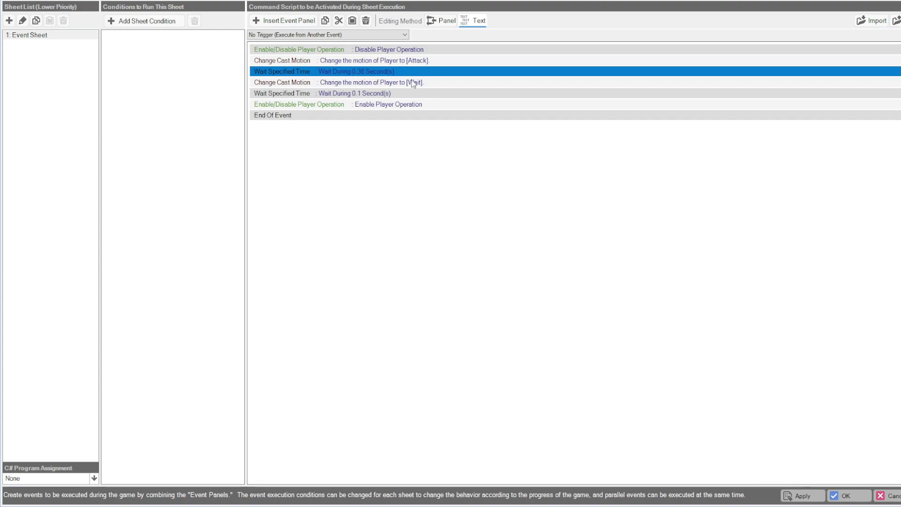
pyautogui.click(843, 496)
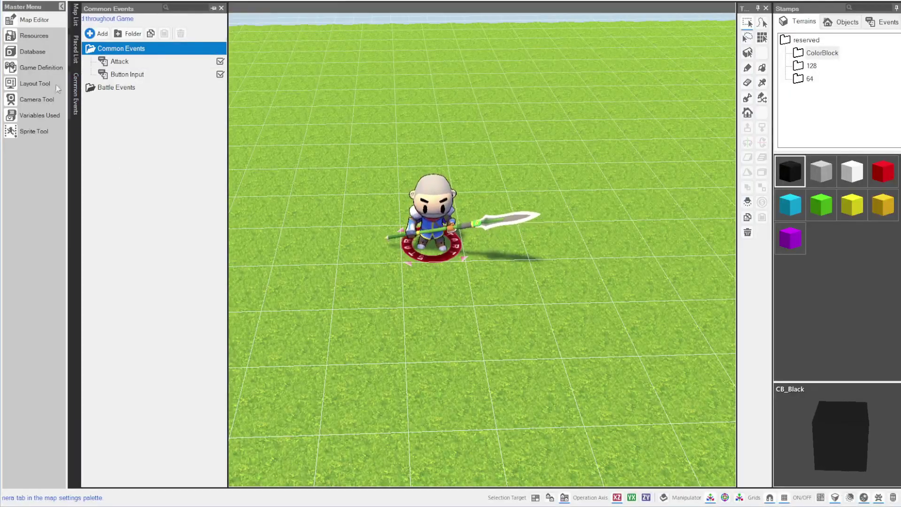
pyautogui.click(25, 39)
pyautogui.click(53, 63)
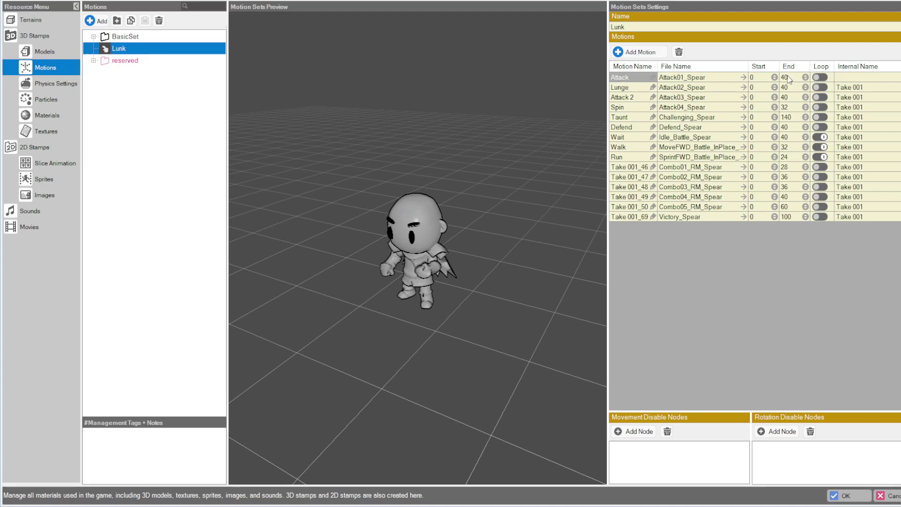
pyautogui.click(845, 496)
# - In the Attack common event, insert a Play Sound Effect command with SE_Cursor_01, volume 7 and tempo 5 before the change to the Wait motion
pyautogui.doubleClick(123, 62)
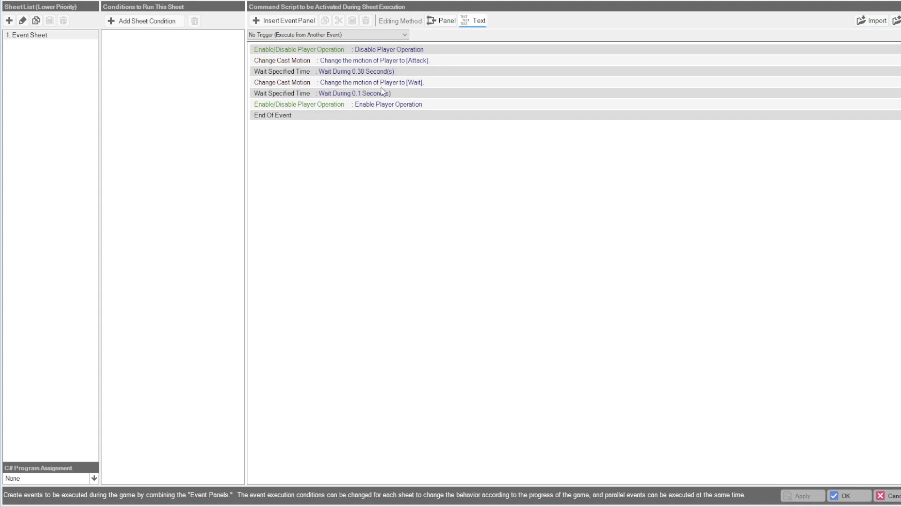
pyautogui.click(415, 81)
pyautogui.click(257, 21)
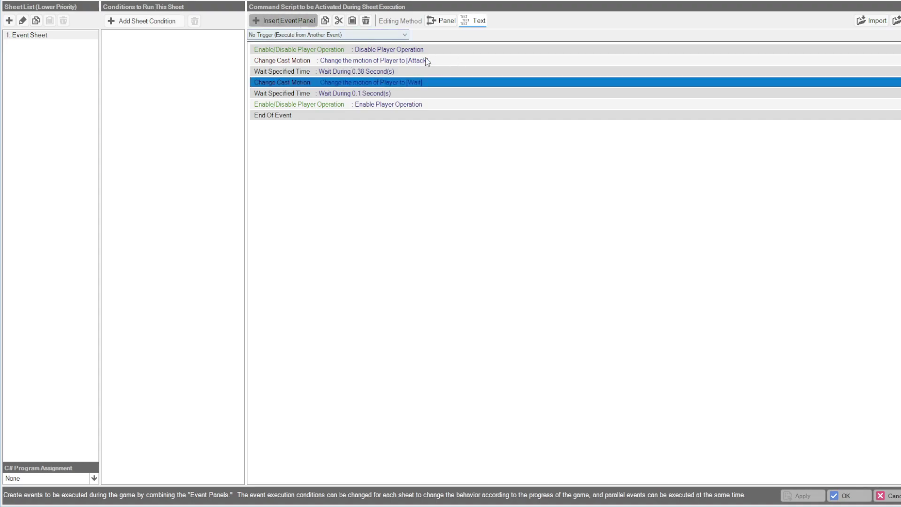
pyautogui.click(749, 234)
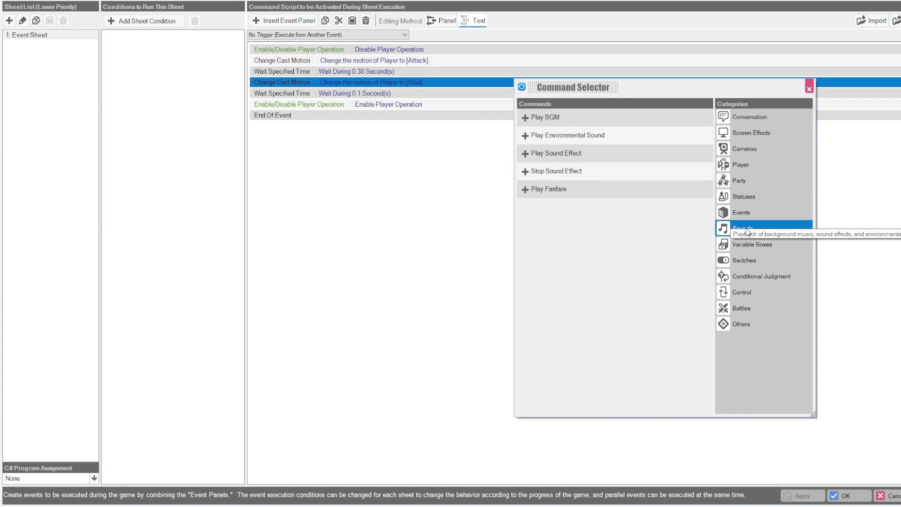
pyautogui.click(549, 157)
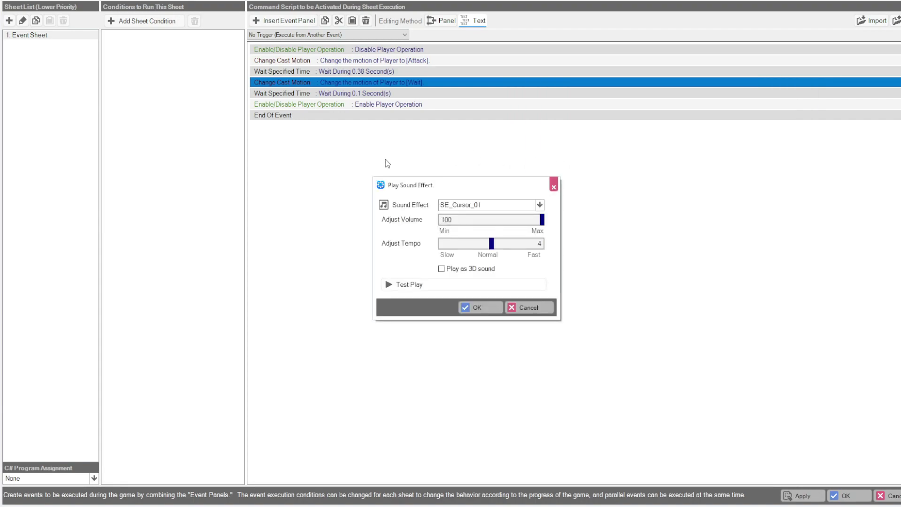
pyautogui.moveTo(492, 245)
pyautogui.mouseDown()
pyautogui.moveTo(454, 243)
pyautogui.moveTo(551, 243)
pyautogui.moveTo(505, 243)
pyautogui.mouseUp()
pyautogui.moveTo(542, 220); pyautogui.dragTo(447, 226)
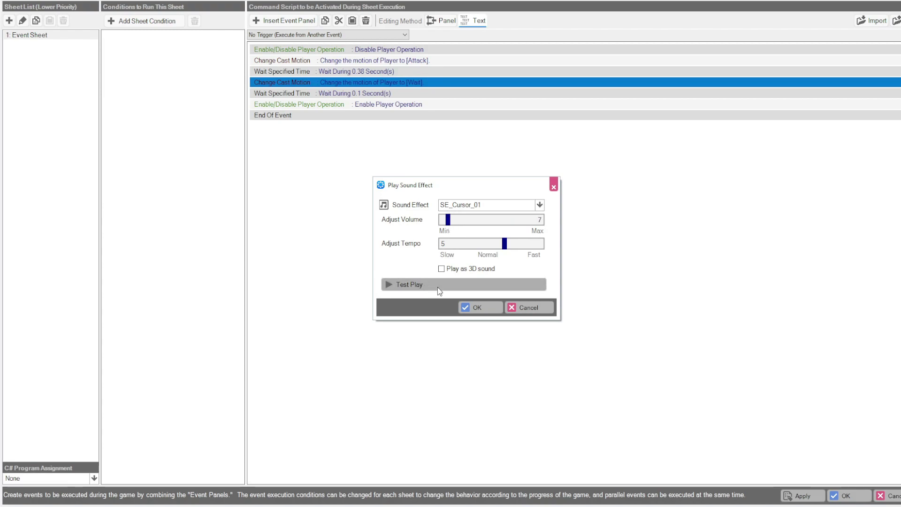
pyautogui.click(463, 306)
pyautogui.click(383, 76)
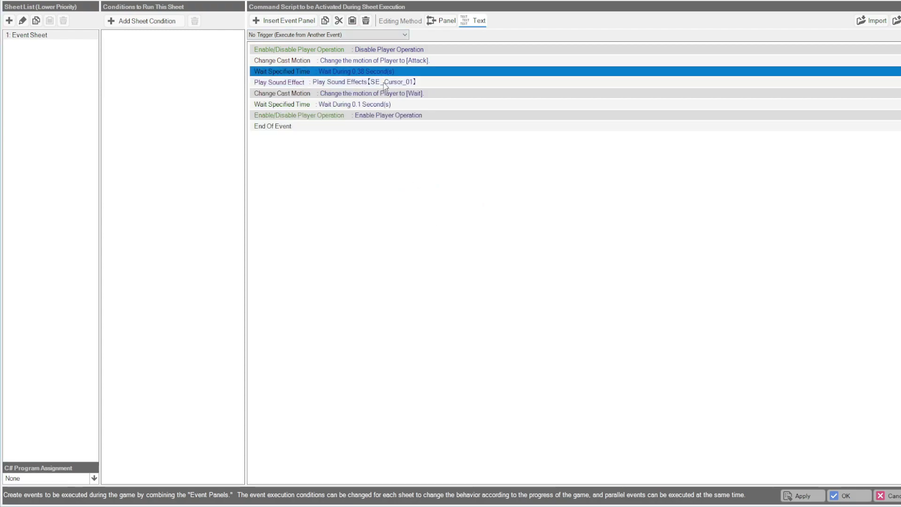
pyautogui.doubleClick(370, 73)
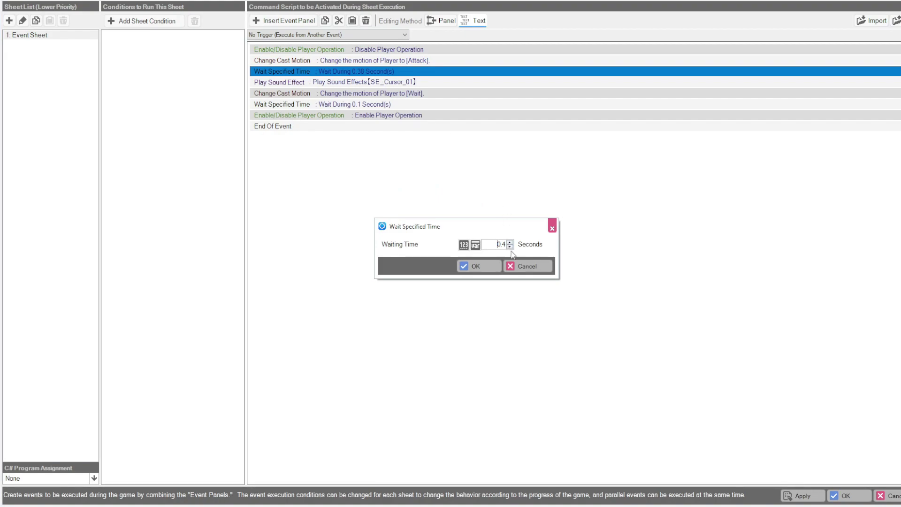
pyautogui.click(471, 265)
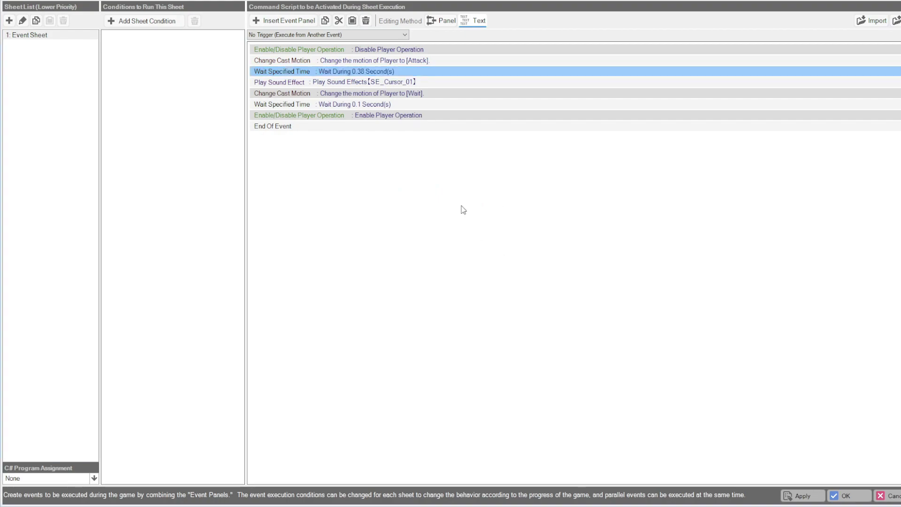
# - Move the Play Sound Effect command directly above the 0.38-second wait
pyautogui.click(385, 83)
pyautogui.rightClick(388, 82)
pyautogui.click(418, 119)
pyautogui.rightClick(391, 74)
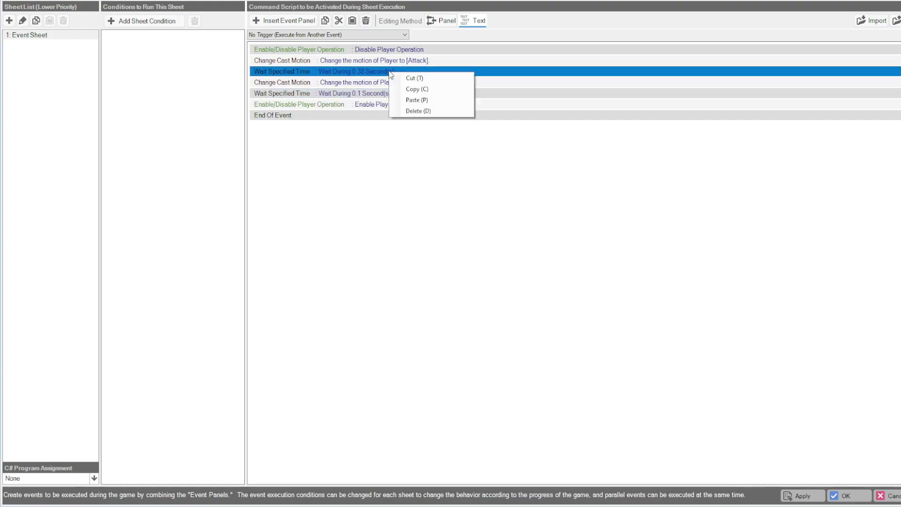
pyautogui.click(416, 100)
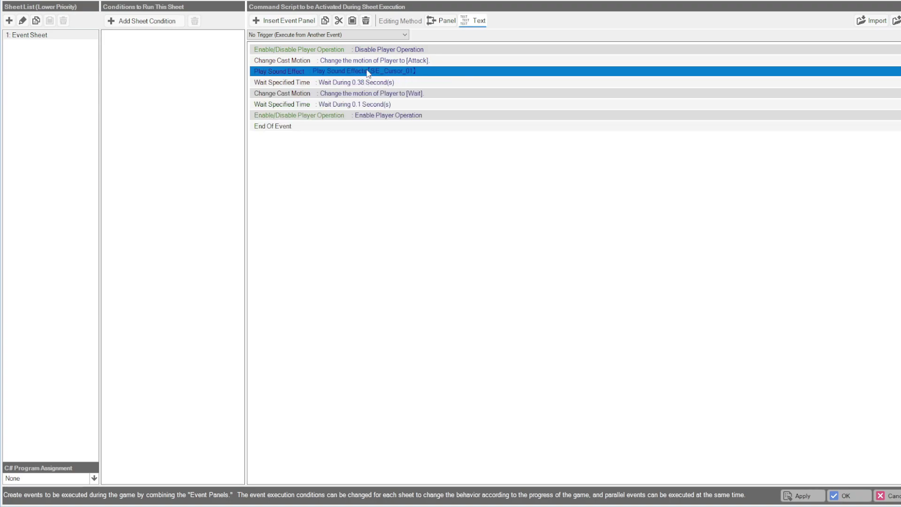
# - Copy the 0.38-second wait command and paste it directly above the Play Sound Effect command
pyautogui.click(286, 20)
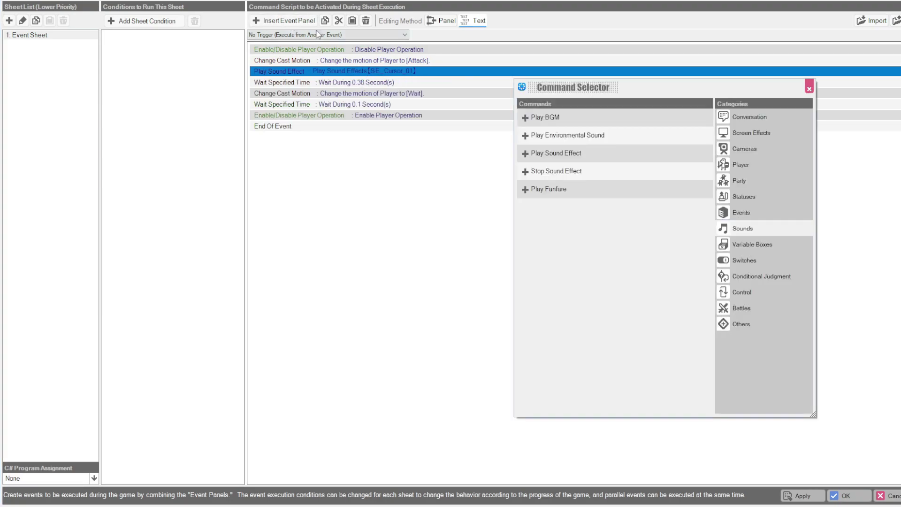
pyautogui.click(808, 89)
pyautogui.click(338, 82)
pyautogui.rightClick(337, 83)
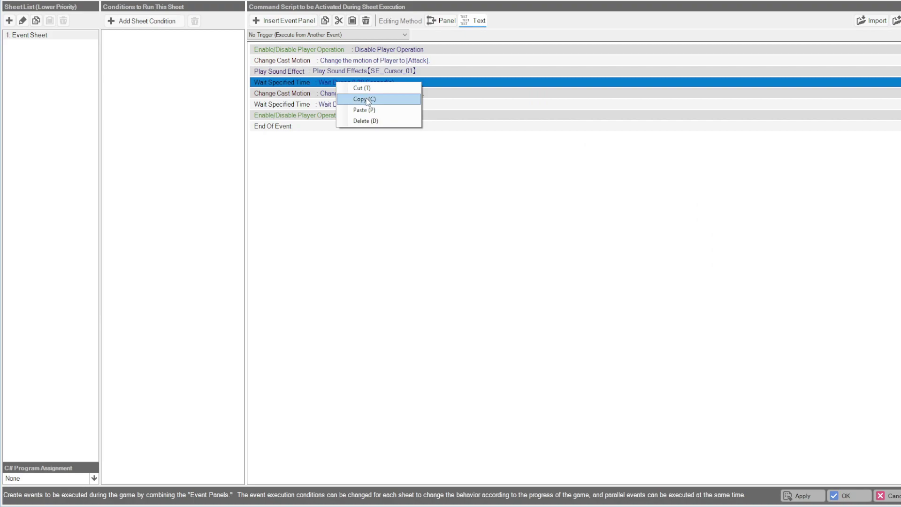
pyautogui.click(368, 72)
pyautogui.rightClick(368, 73)
pyautogui.click(395, 101)
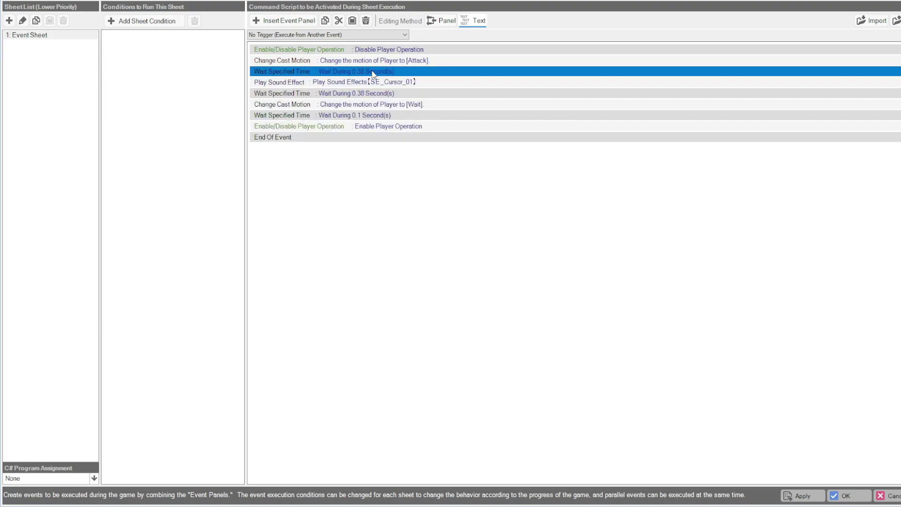
# - Set the wait before the sound effect to 0.2 seconds
pyautogui.doubleClick(374, 74)
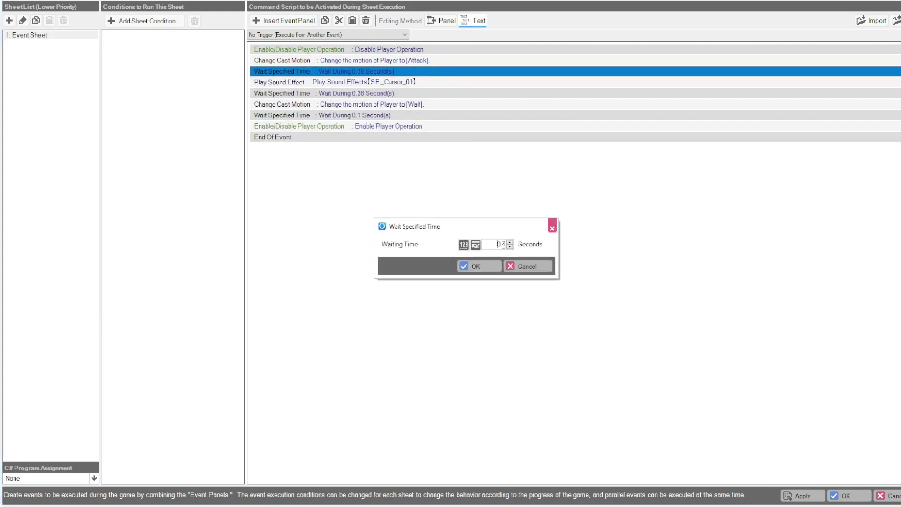
pyautogui.write('20')
pyautogui.click(475, 266)
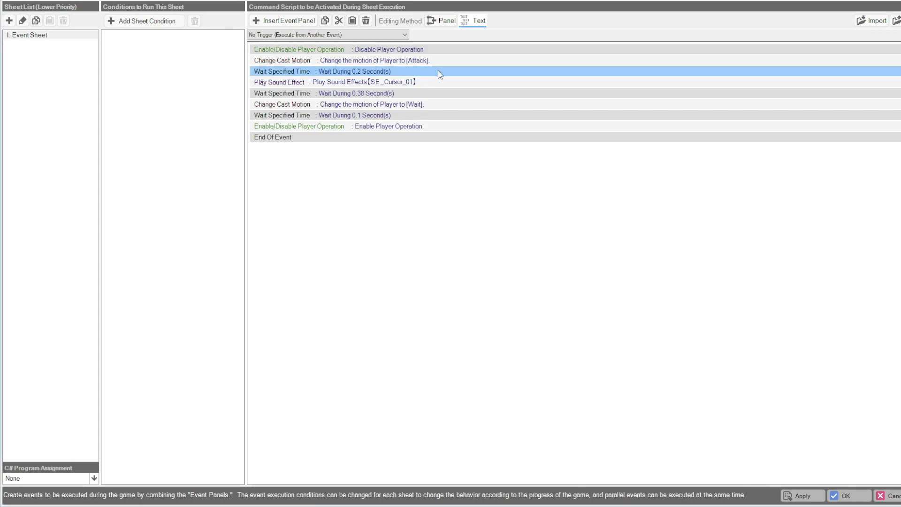
# - Set the wait directly after the sound effect to 0.18 seconds and save the Attack event
pyautogui.click(370, 96)
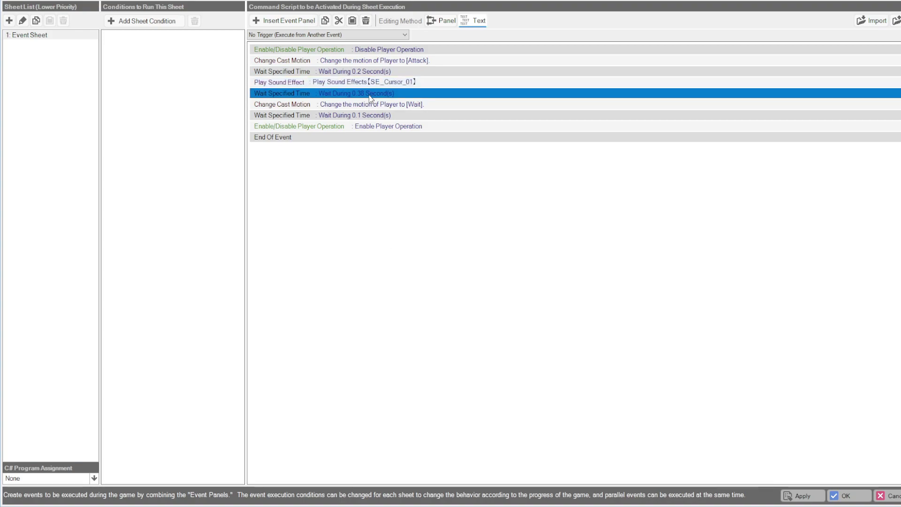
pyautogui.doubleClick(370, 96)
pyautogui.doubleClick(499, 245)
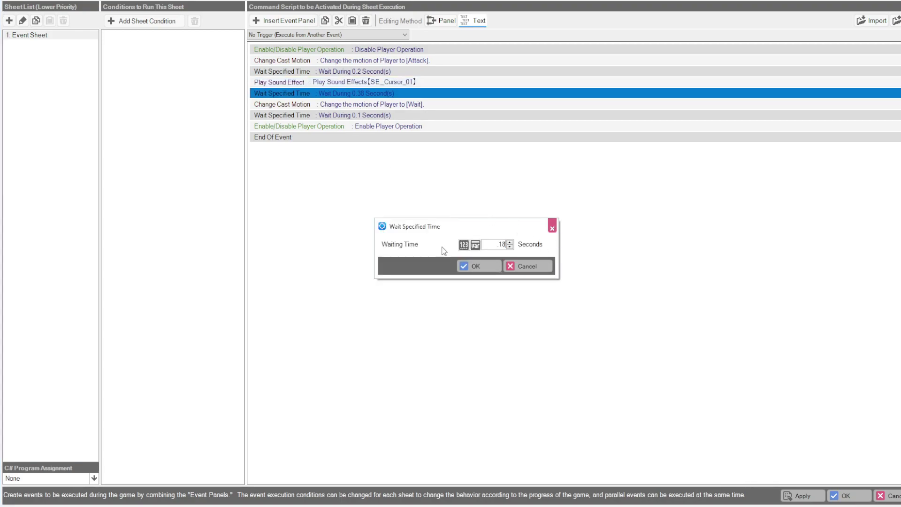
pyautogui.click(477, 266)
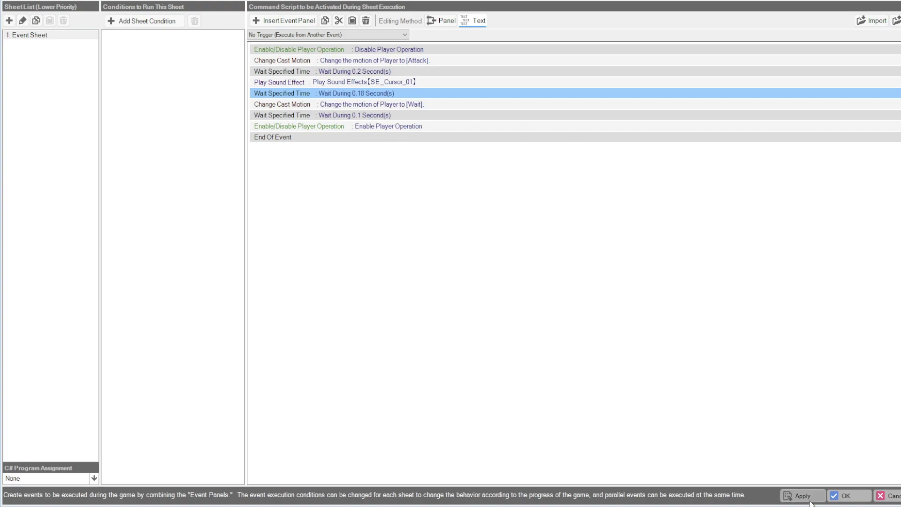
pyautogui.click(844, 495)
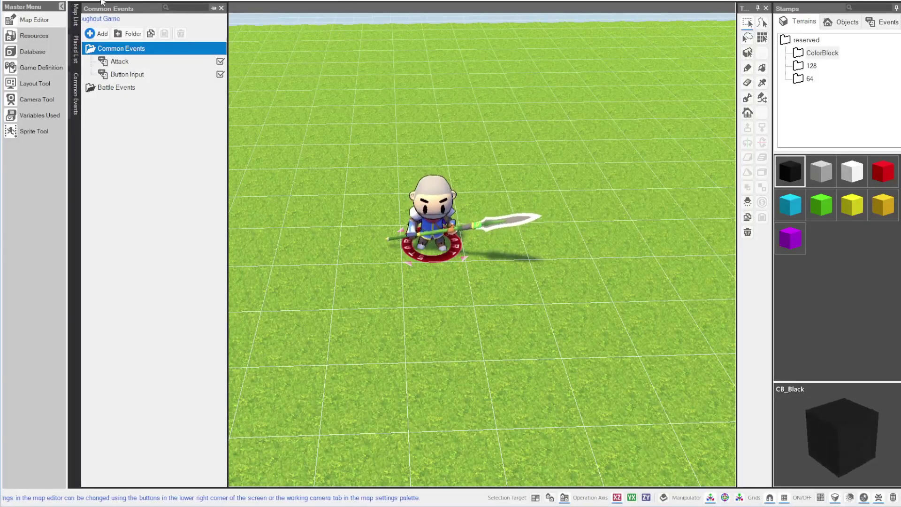